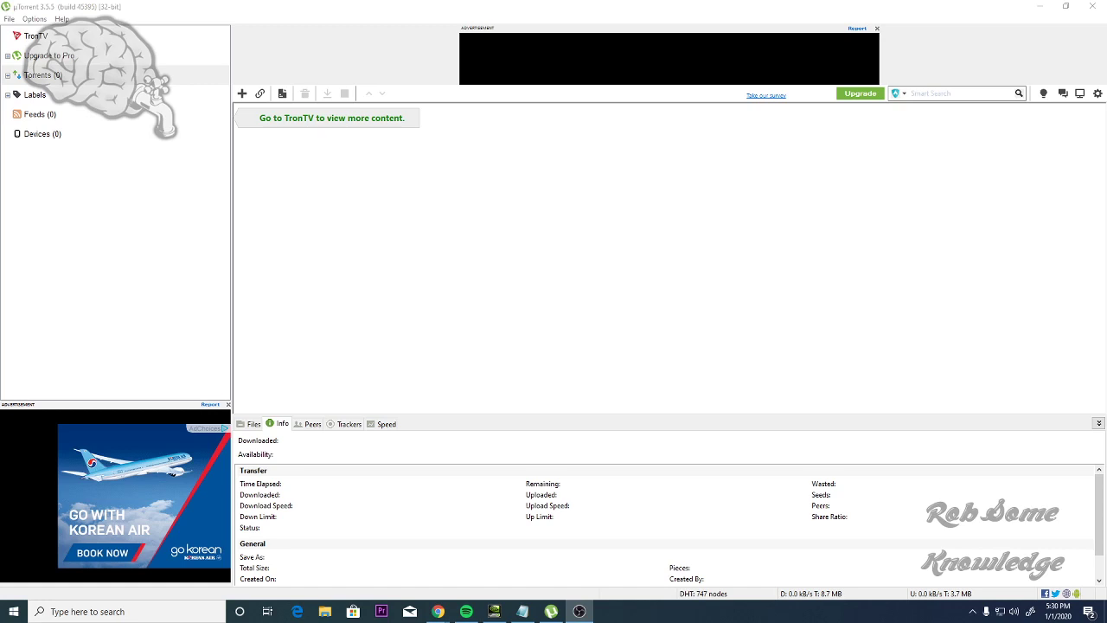
Open Preferences on the Connection page and confirm incoming port 47464 with proxy type (none).
click(108, 12)
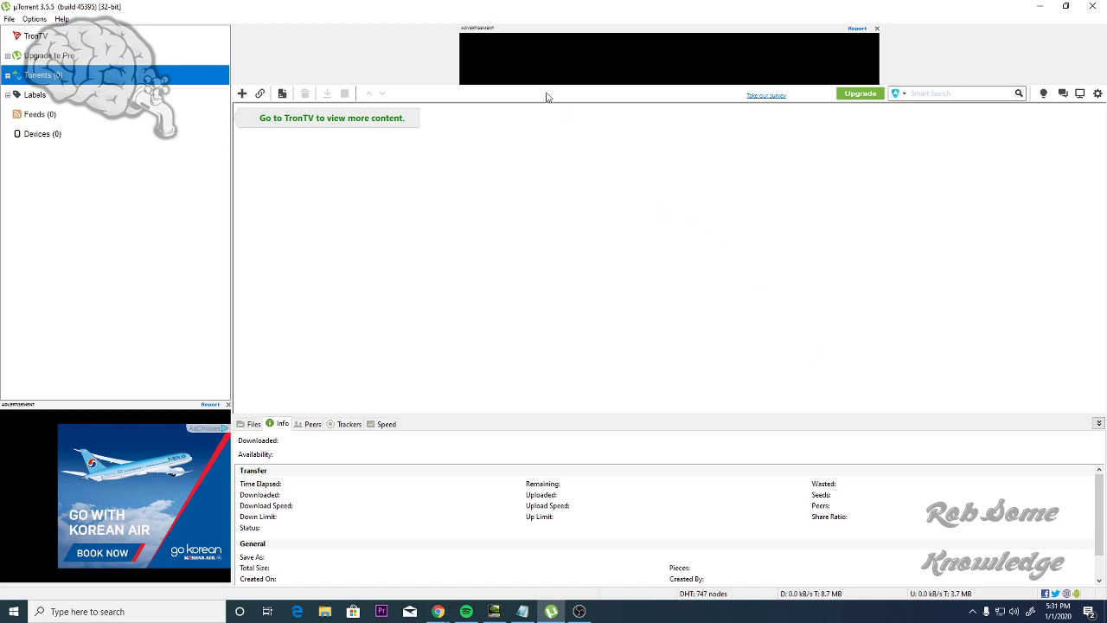
click(35, 19)
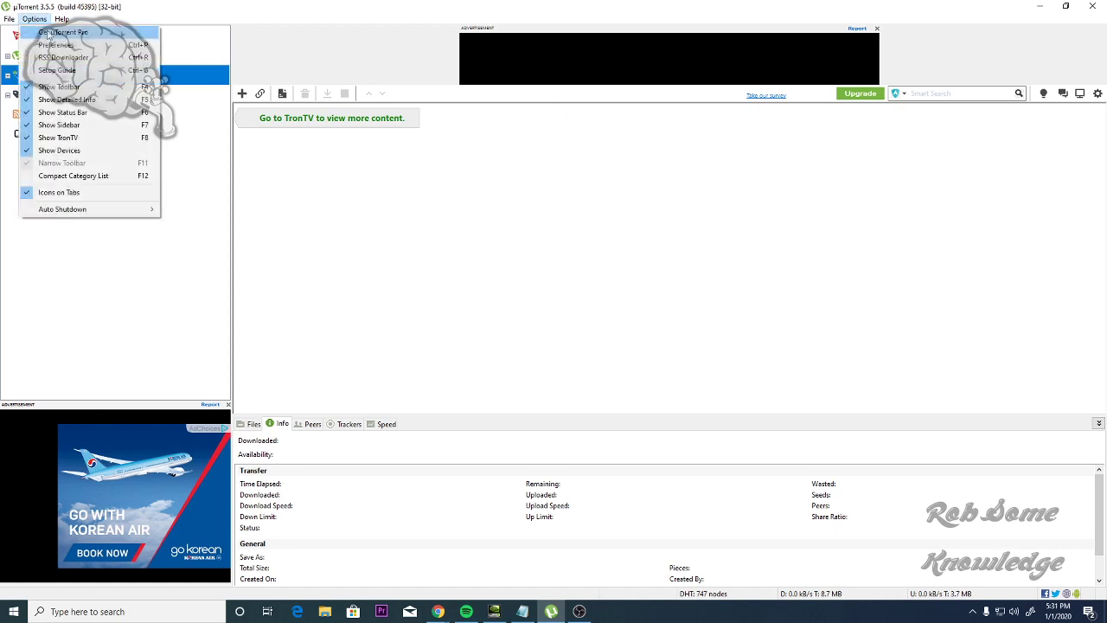
click(56, 44)
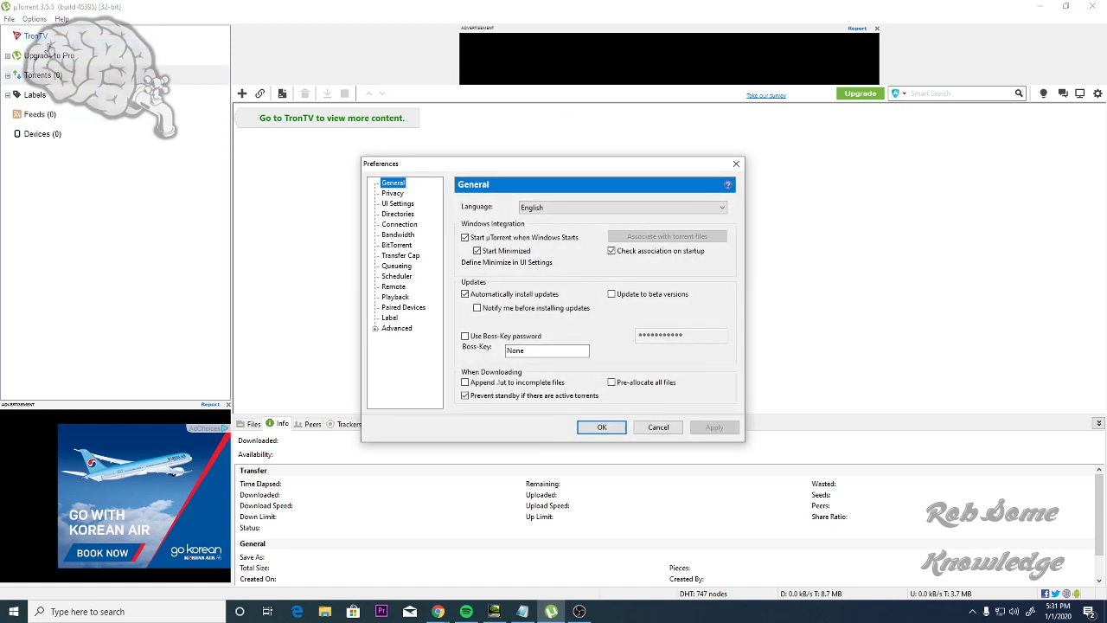
click(403, 225)
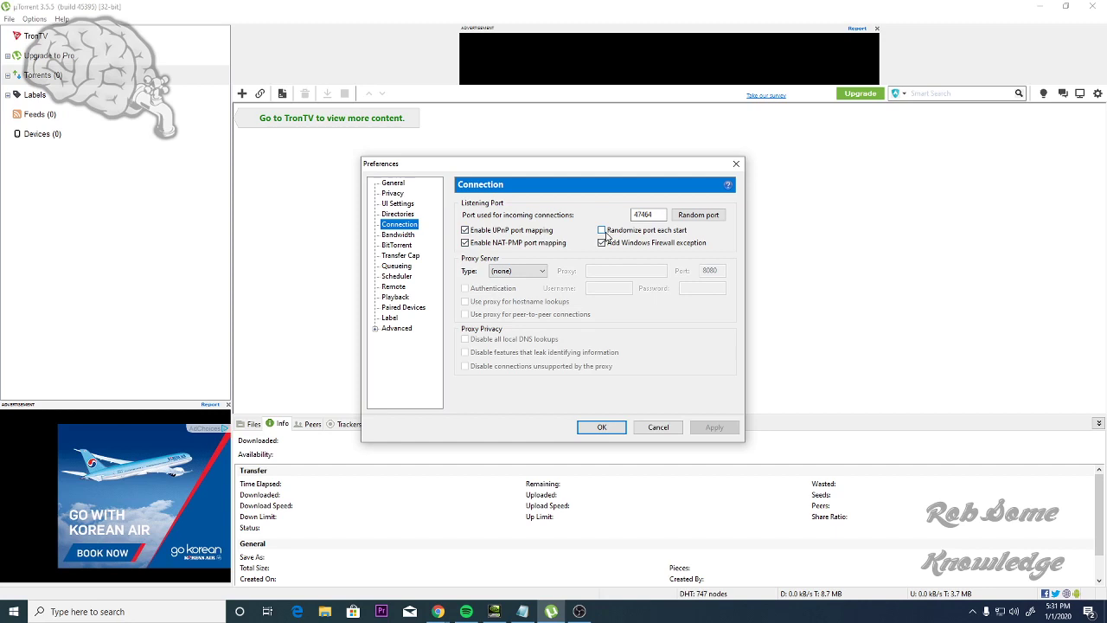
click(652, 218)
click(492, 273)
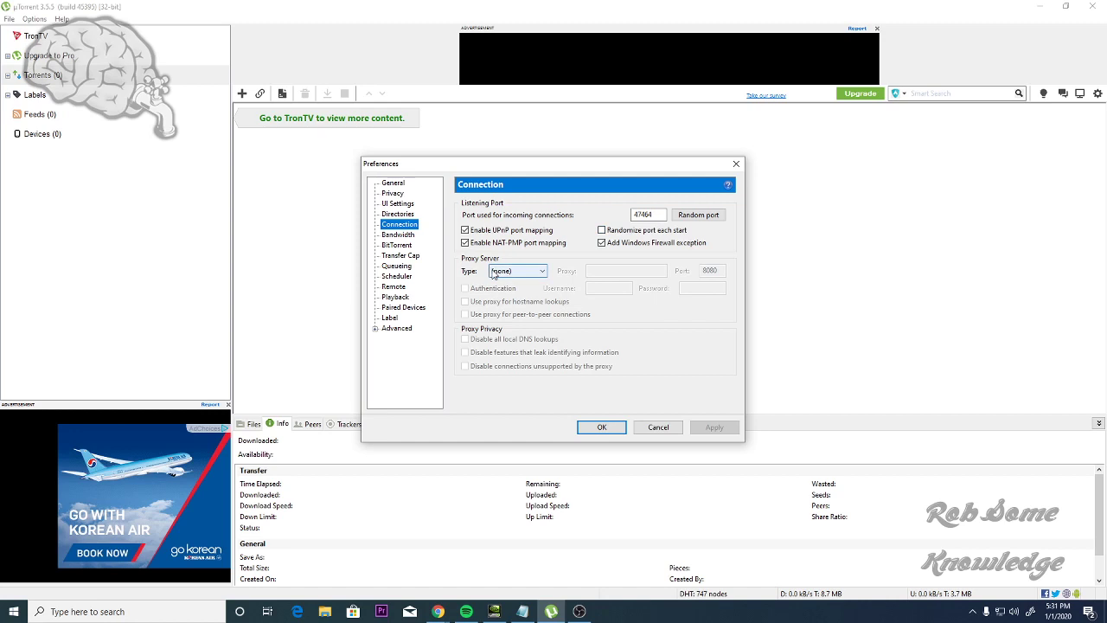
In Bandwidth, turn off uTP rate limiting and raise global maximum connections from 200 to 1000.
click(402, 236)
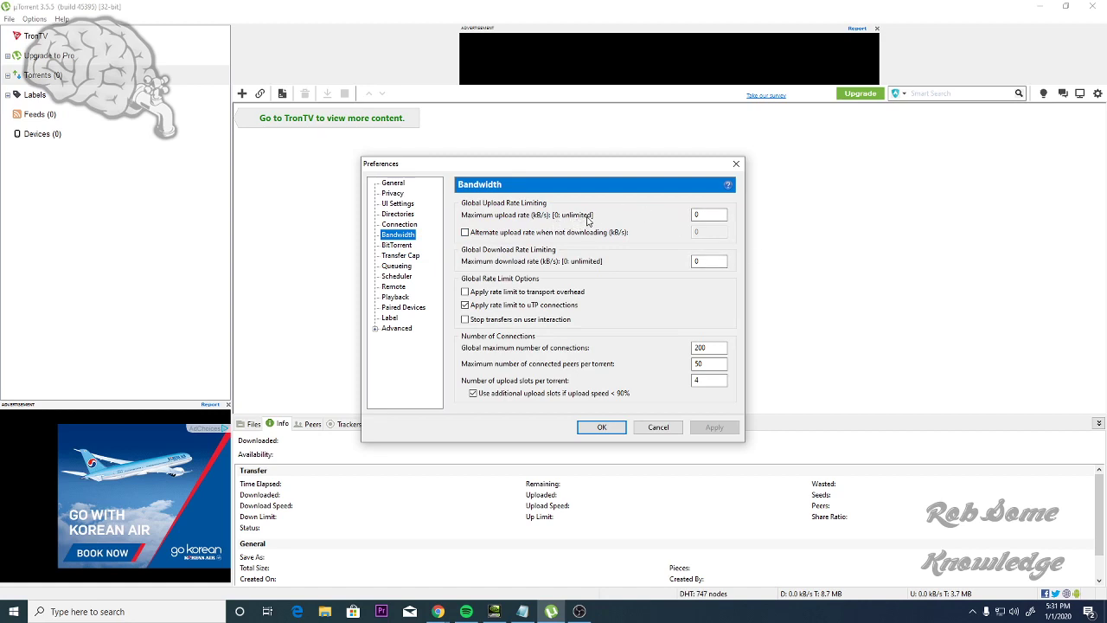
click(475, 310)
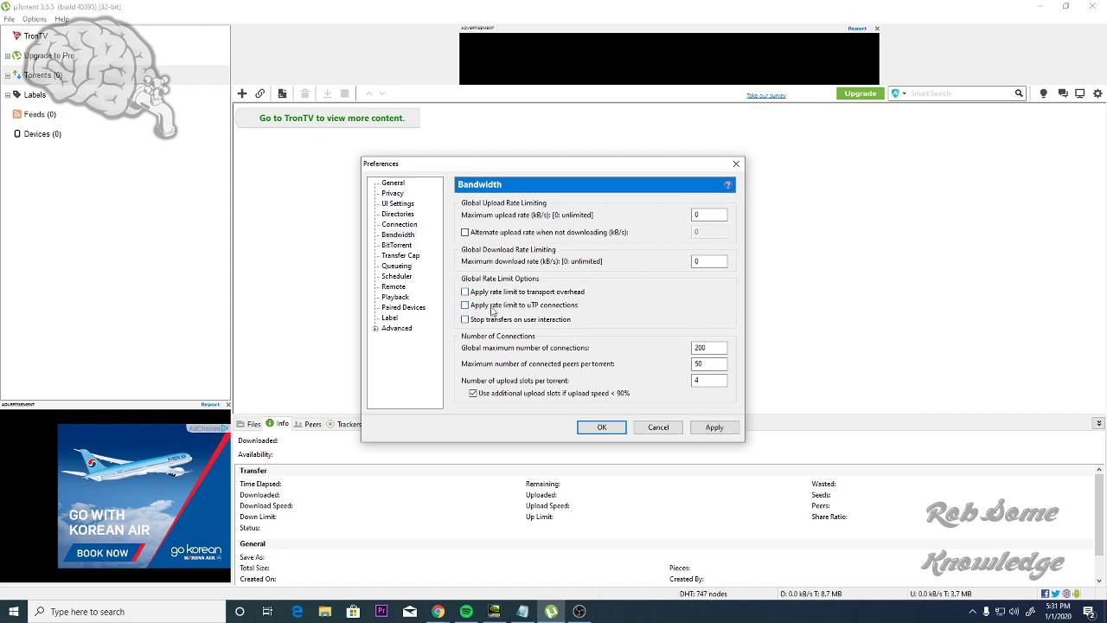
double_click(718, 347)
text(1000)
Set peers per torrent to 500 and upload slots per torrent to 25.
click(719, 366)
drag(719, 367, 674, 364)
text(500)
drag(719, 382, 679, 384)
text(25)
Change BitTorrent outgoing protocol encryption from Disabled to Enabled.
click(397, 246)
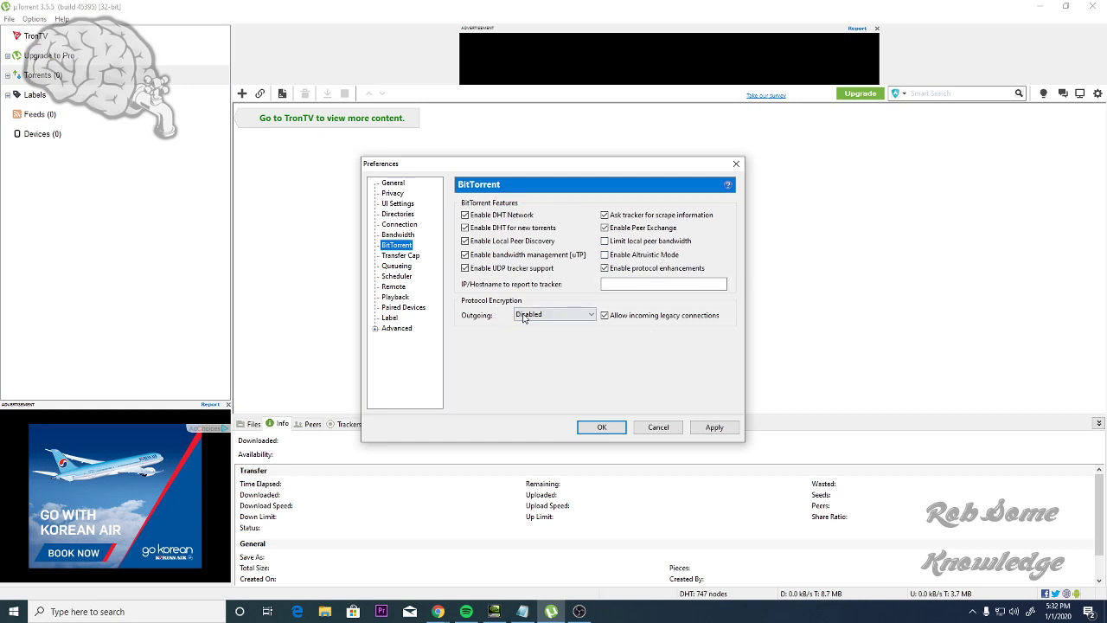
click(529, 315)
click(538, 336)
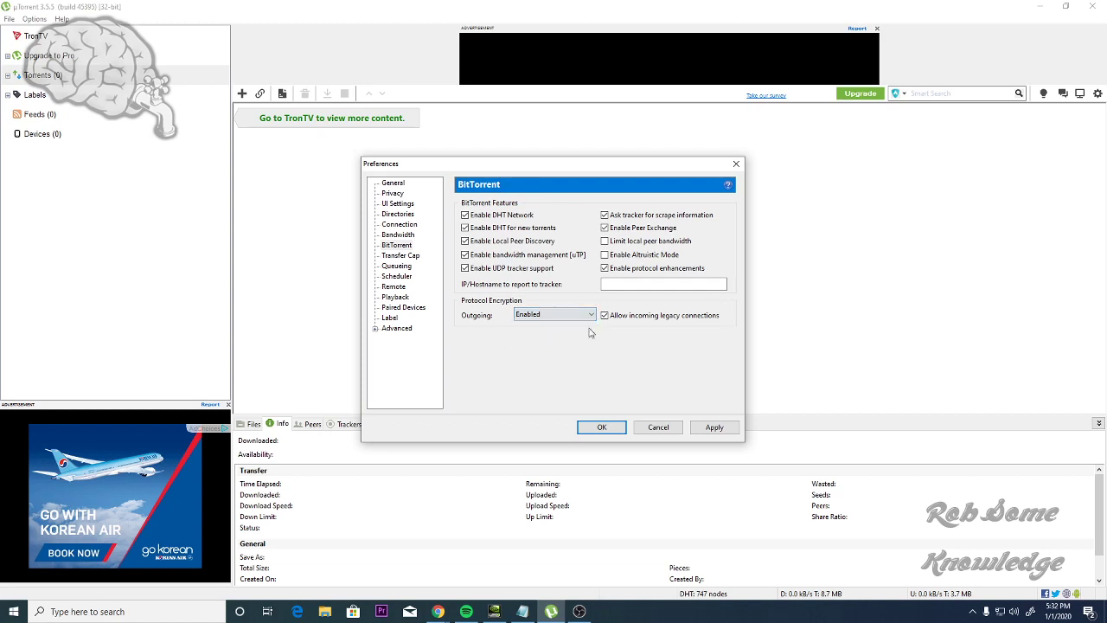
In Queueing, raise maximum active torrents from 8 to 50 and active downloads from 5 to 25.
click(406, 273)
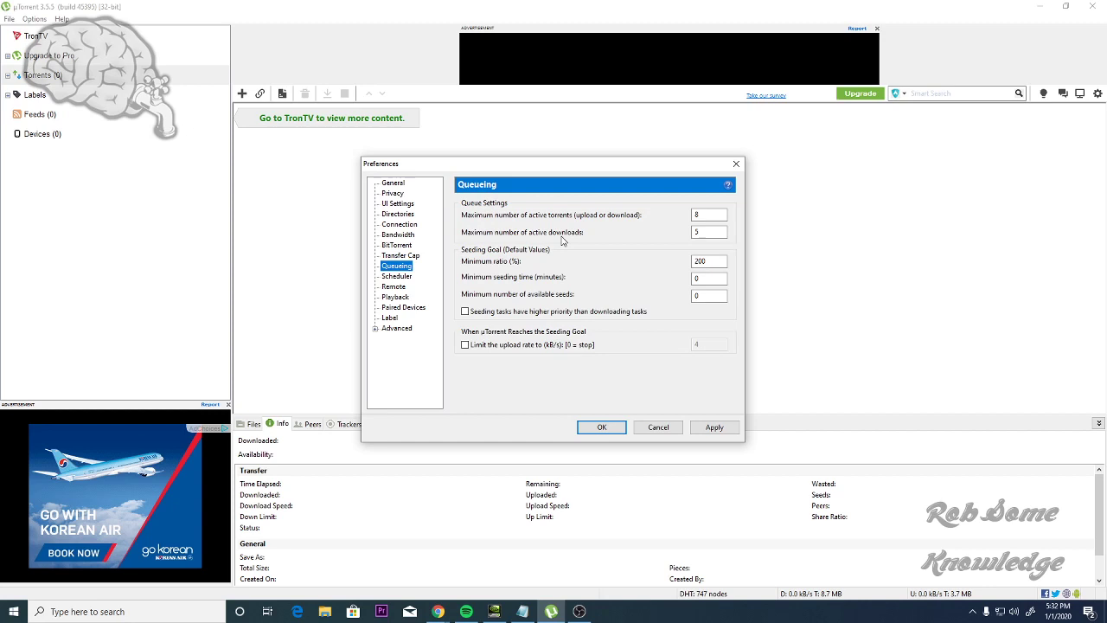
double_click(706, 213)
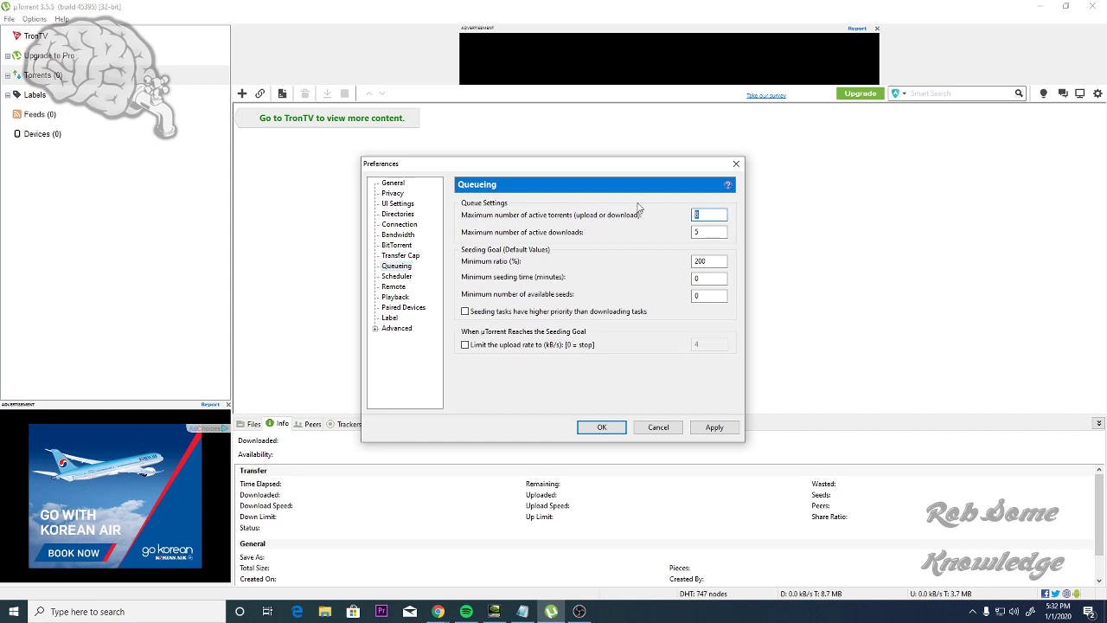
text(50)
double_click(709, 231)
text(25)
In Advanced options, set bt.allow_same_ip to true.
click(396, 328)
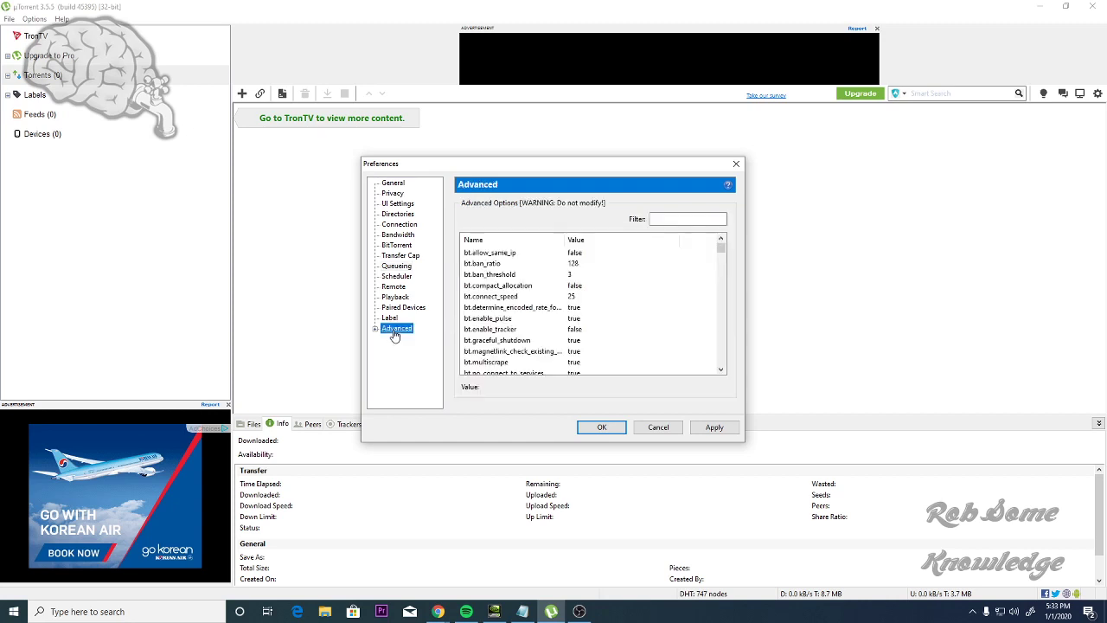
click(491, 256)
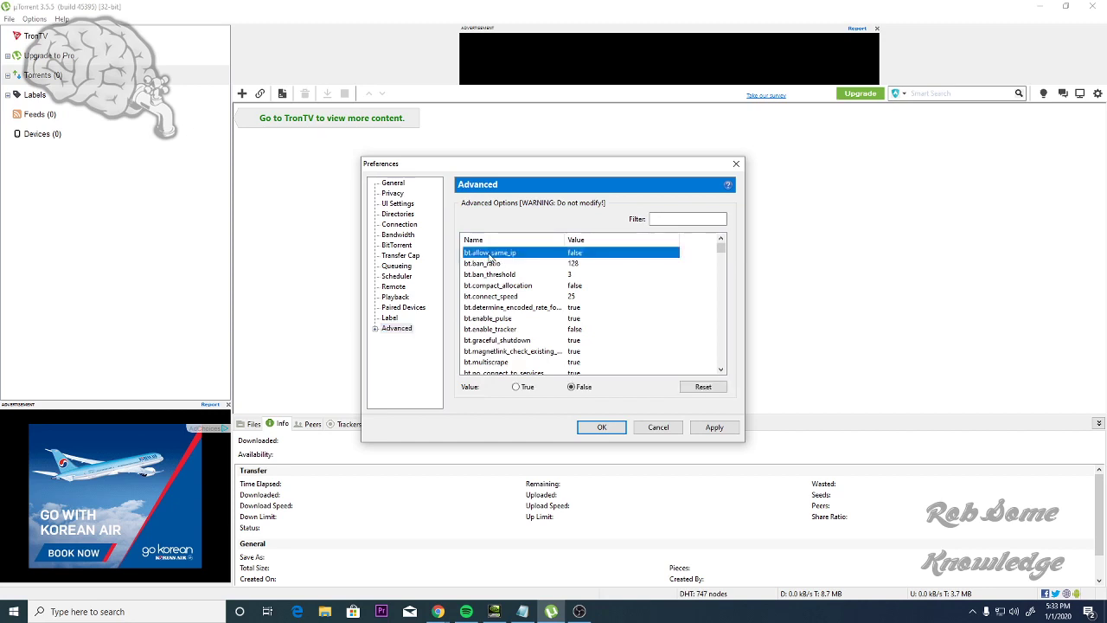
click(524, 390)
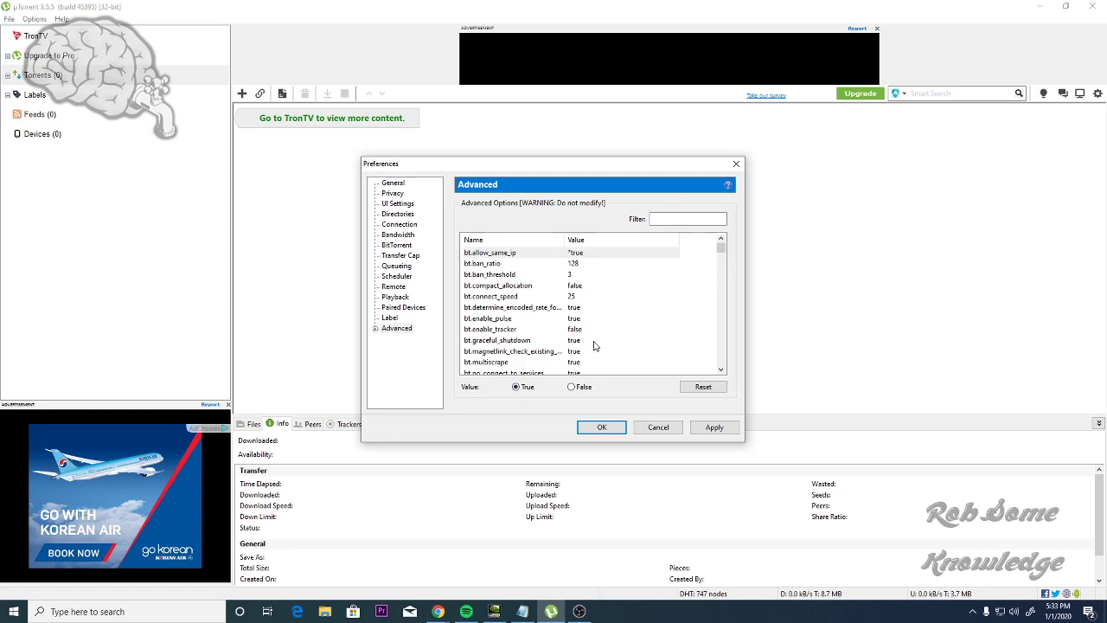
scroll(594, 347, down, 12)
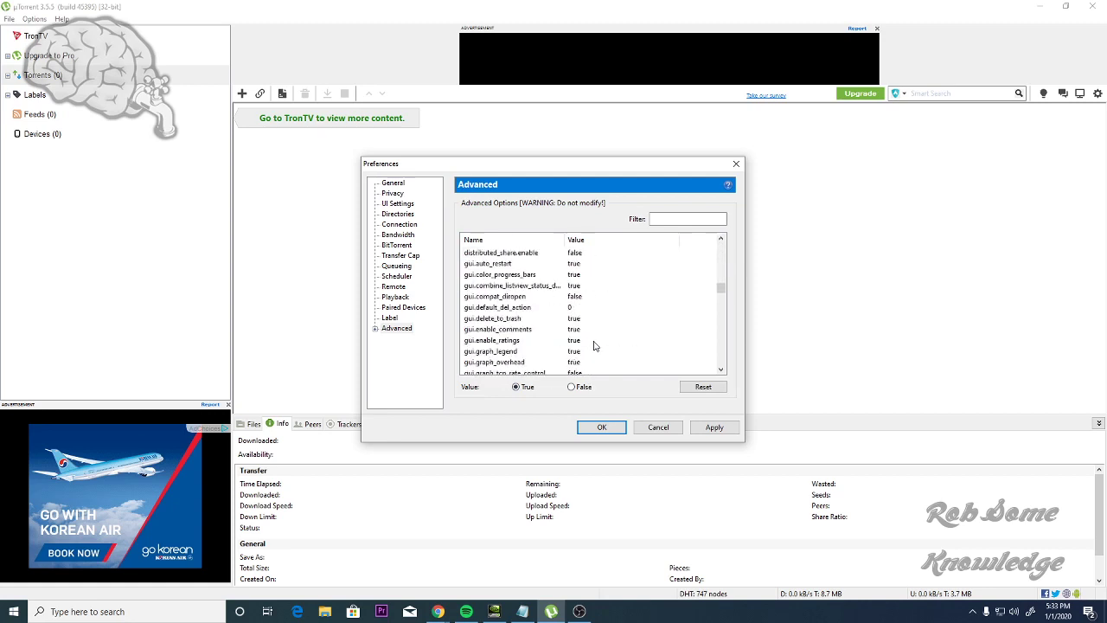
scroll(595, 346, up, 7)
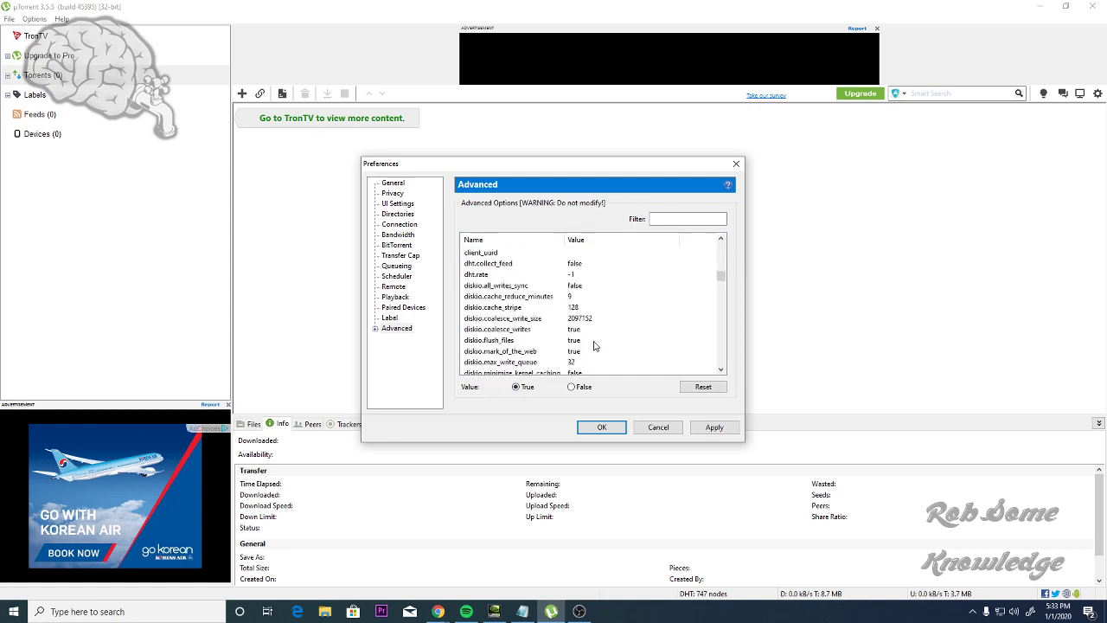
Change dht.rate from -1 to 2.
click(537, 274)
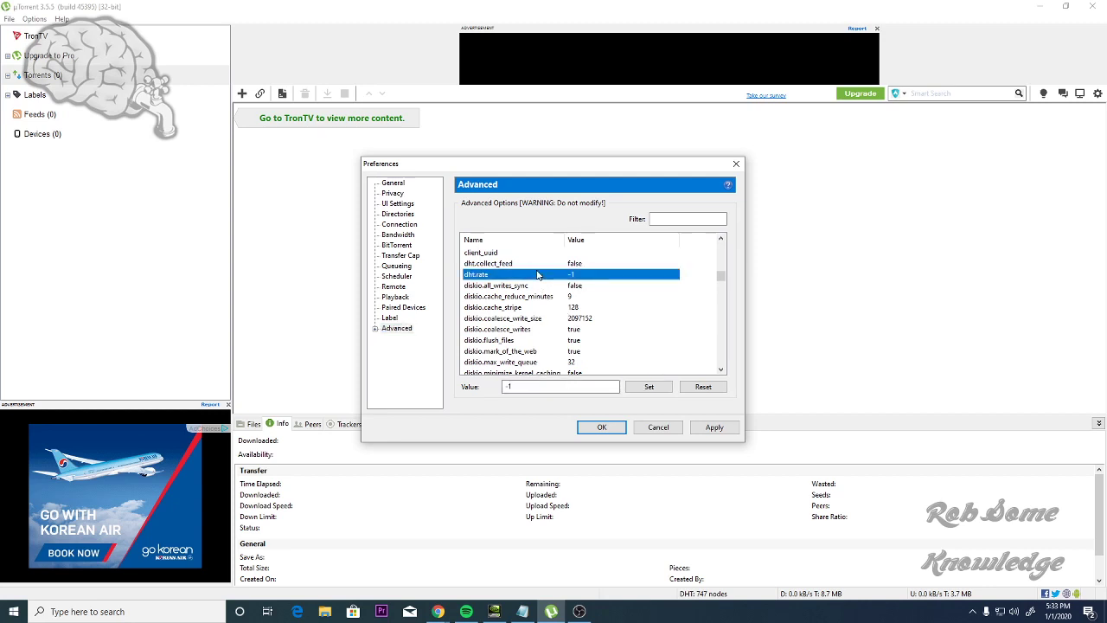
double_click(545, 386)
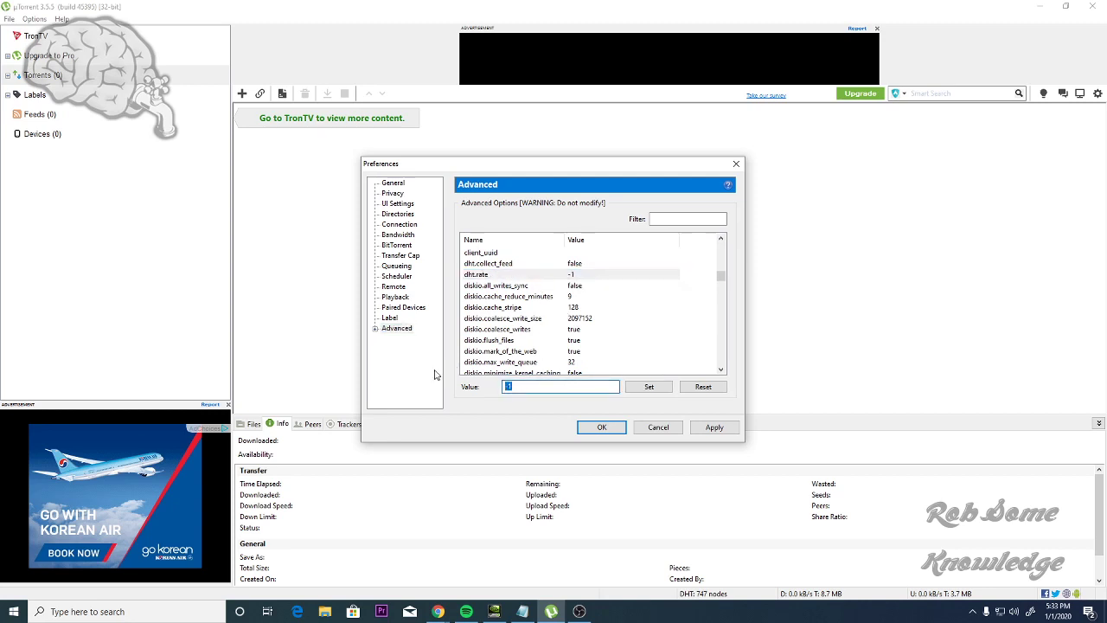
text(2)
click(651, 387)
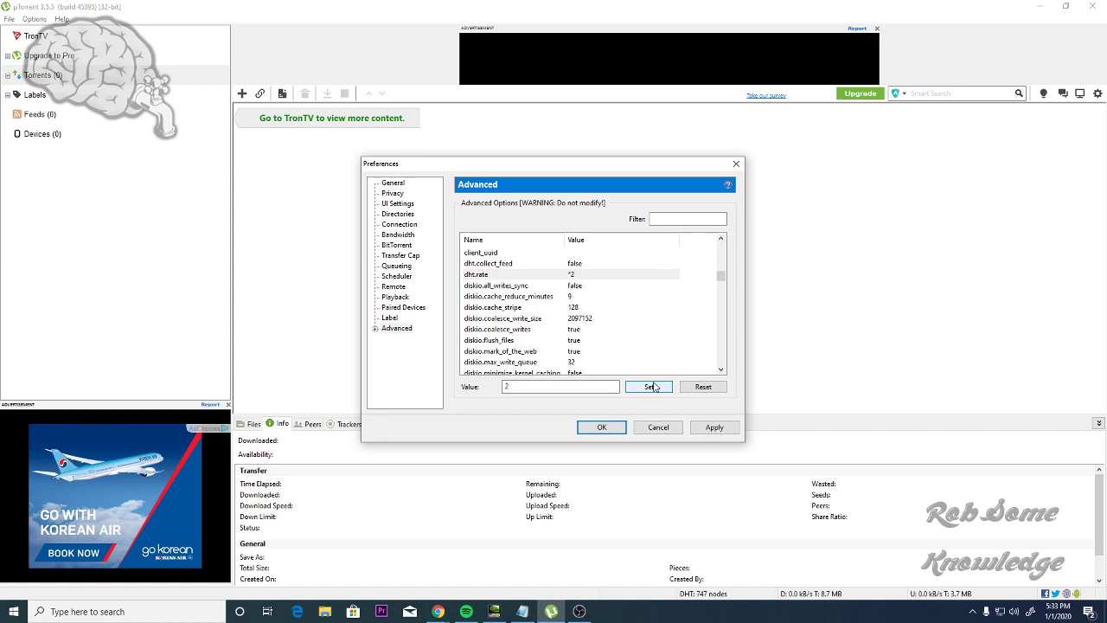
Change rss.update_interval from 15 to 20 and apply all preference changes.
scroll(575, 321, down, 15)
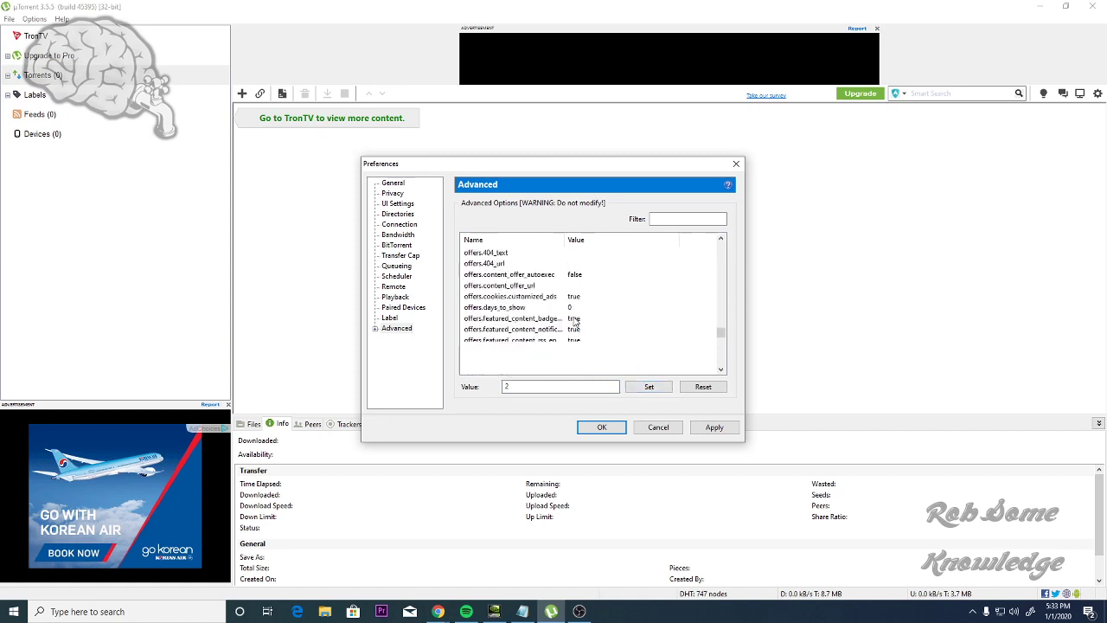
scroll(576, 321, down, 10)
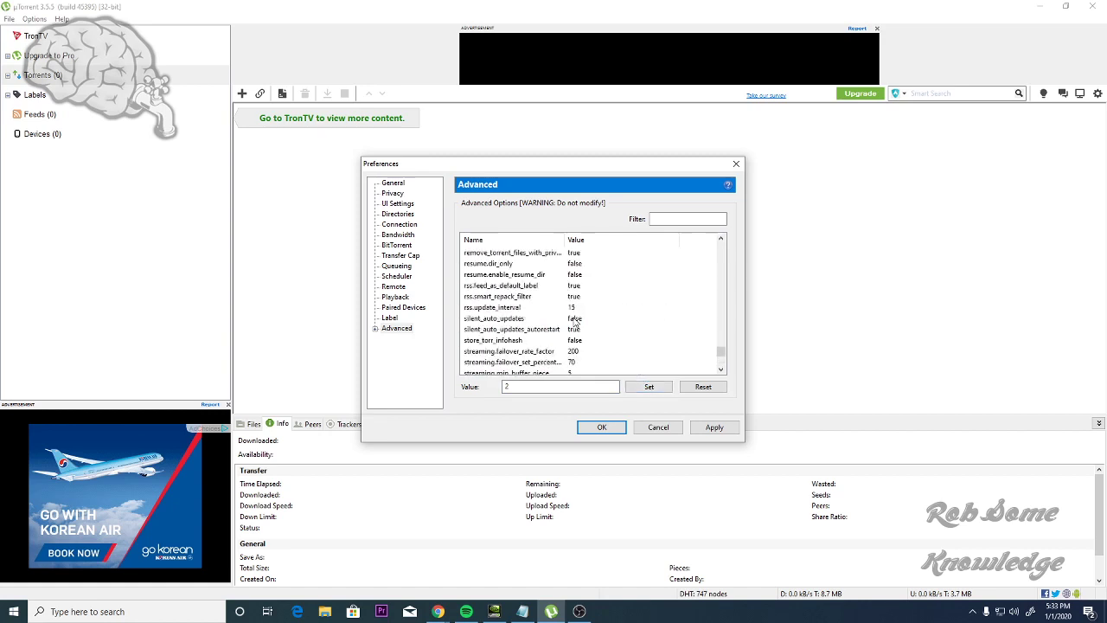
click(497, 308)
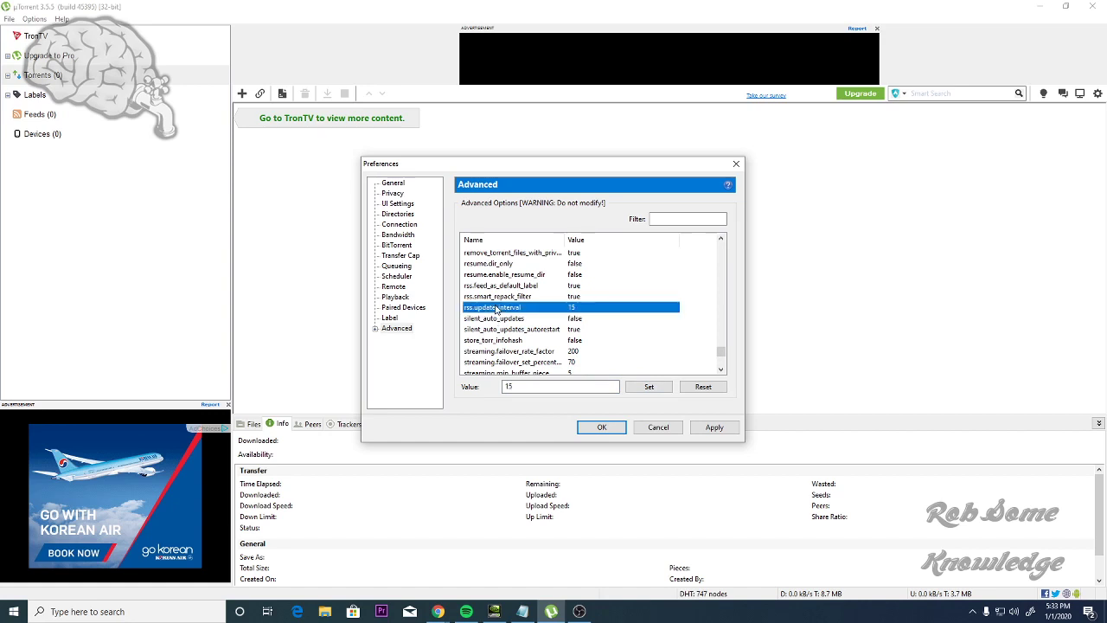
double_click(510, 386)
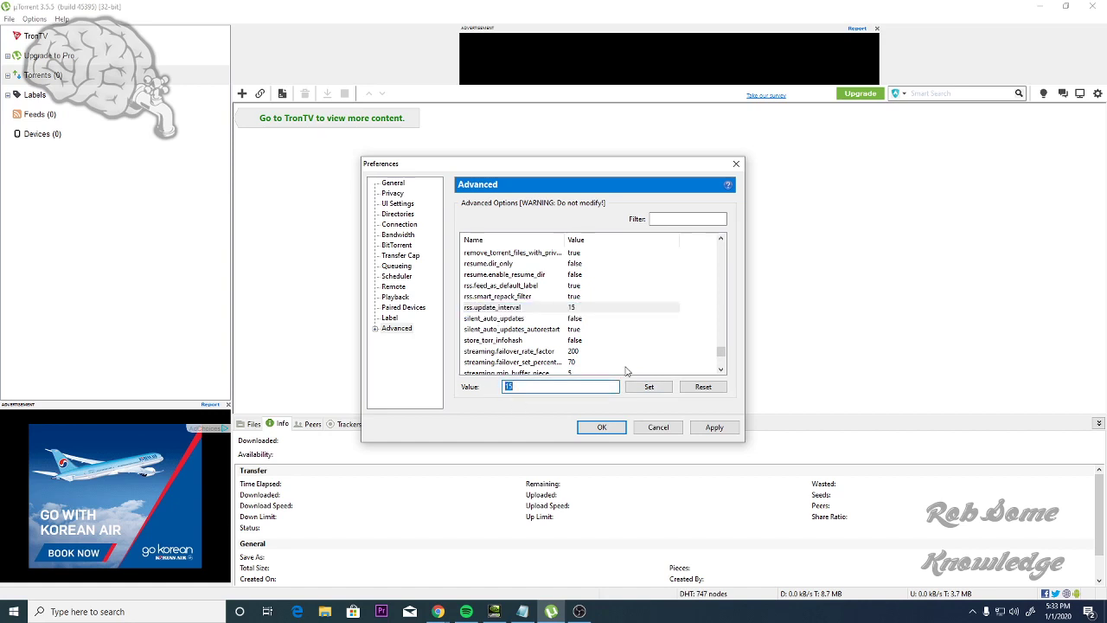
text(20)
click(649, 387)
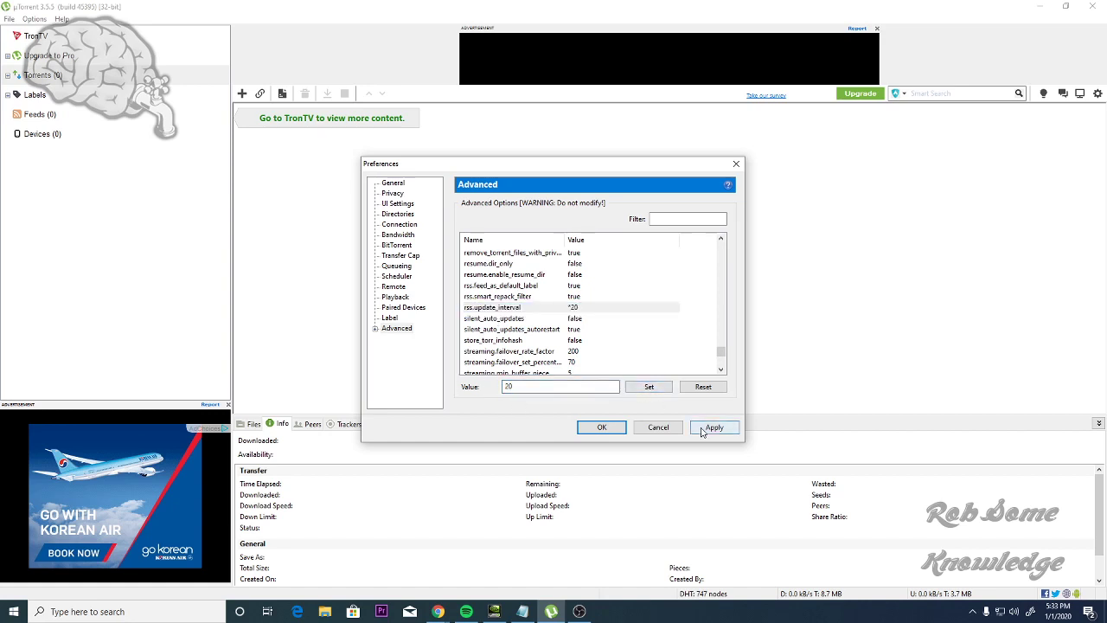
click(715, 428)
click(601, 427)
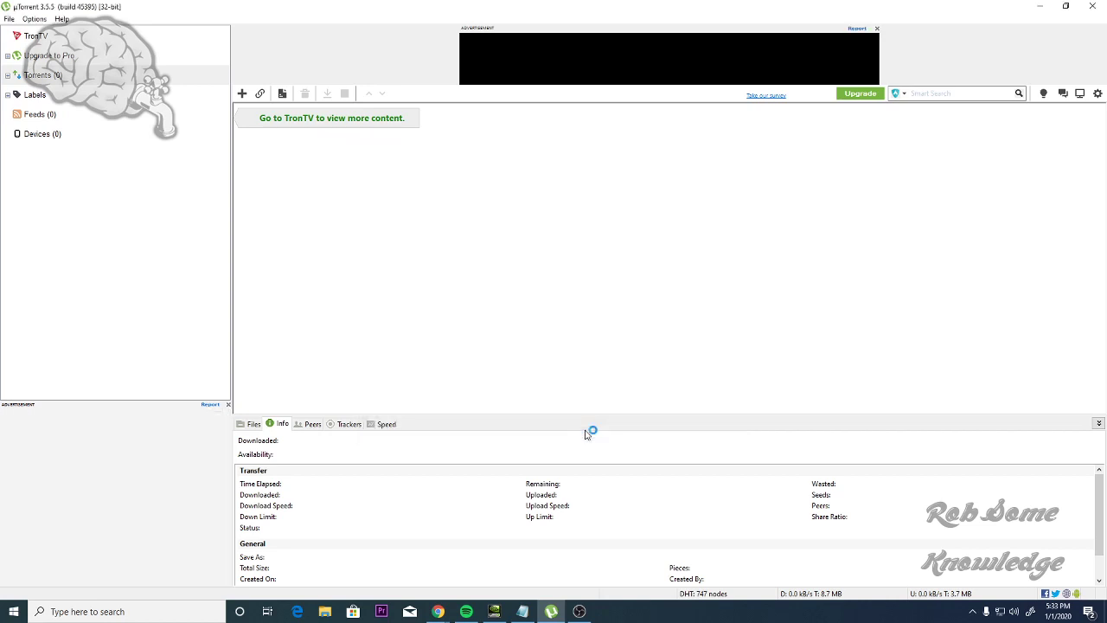